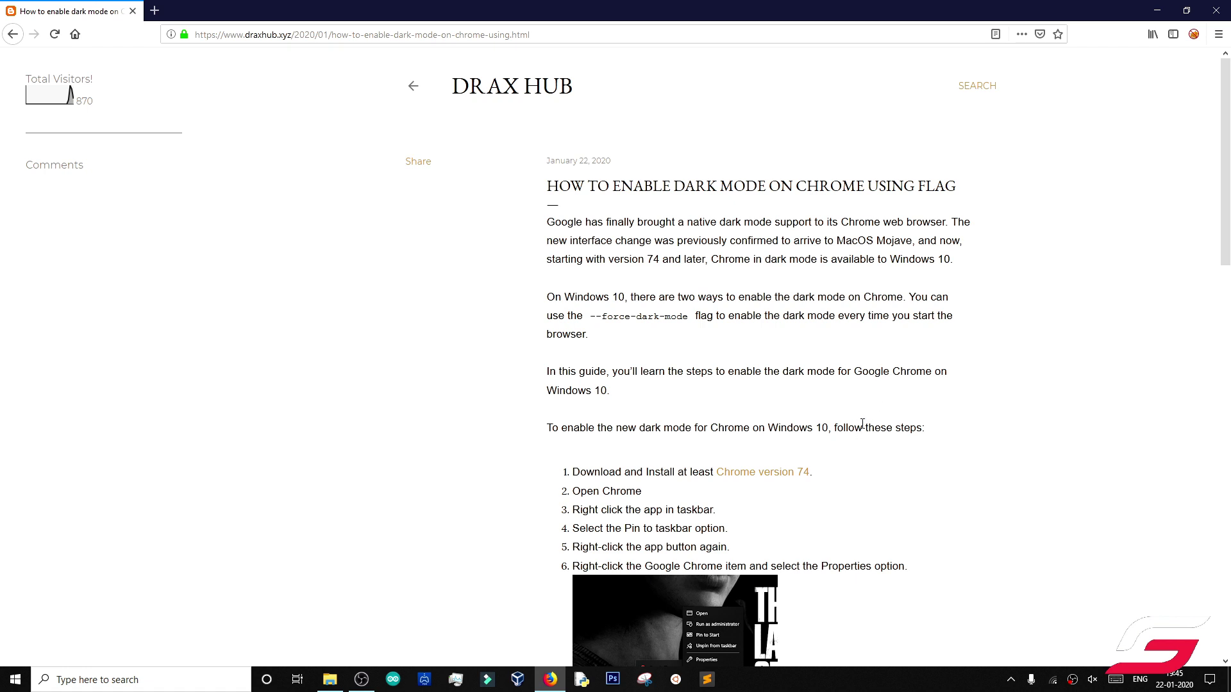
Open the Chrome version 74 download page in a new tab and accept the terms to download
right_click(763, 472)
left_click(776, 477)
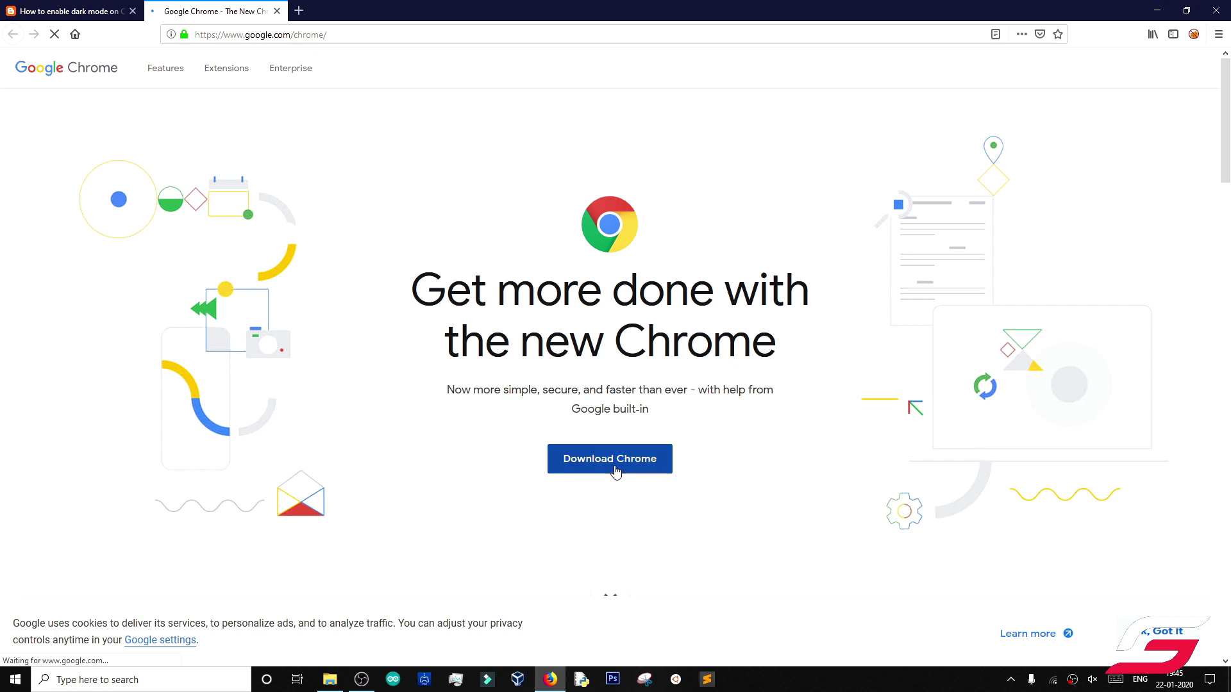
left_click(614, 465)
left_click(495, 405)
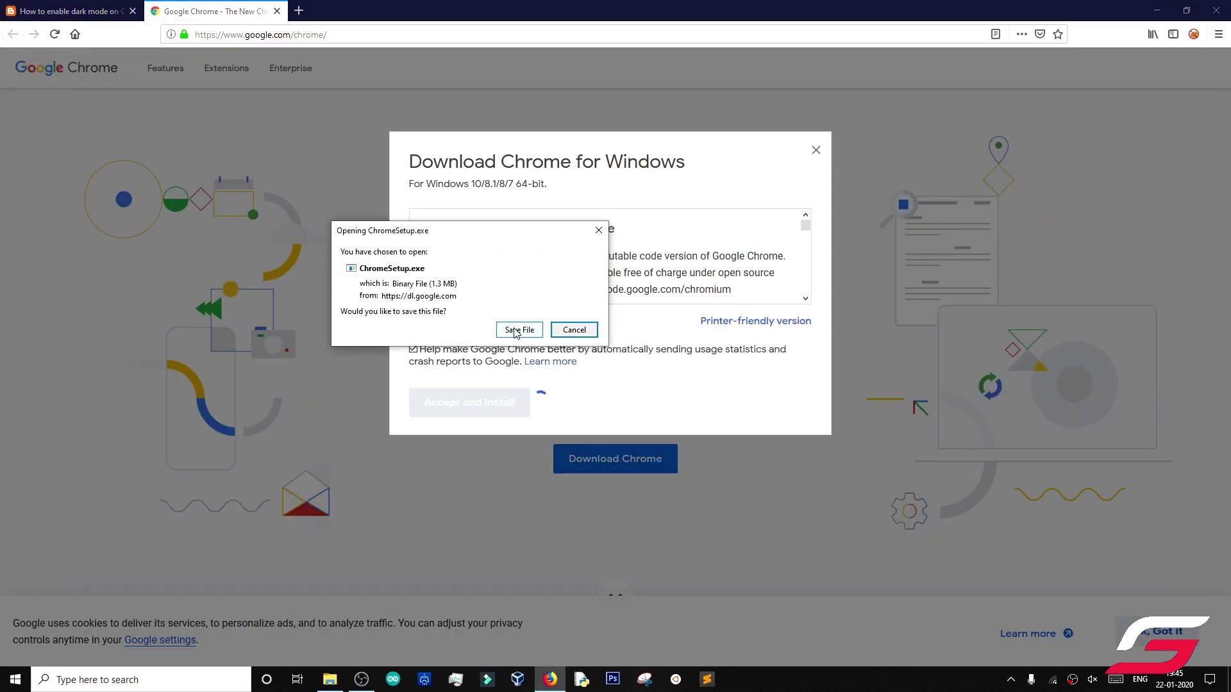
Save ChromeSetup.exe and launch it from Firefox's downloads list
left_click(519, 330)
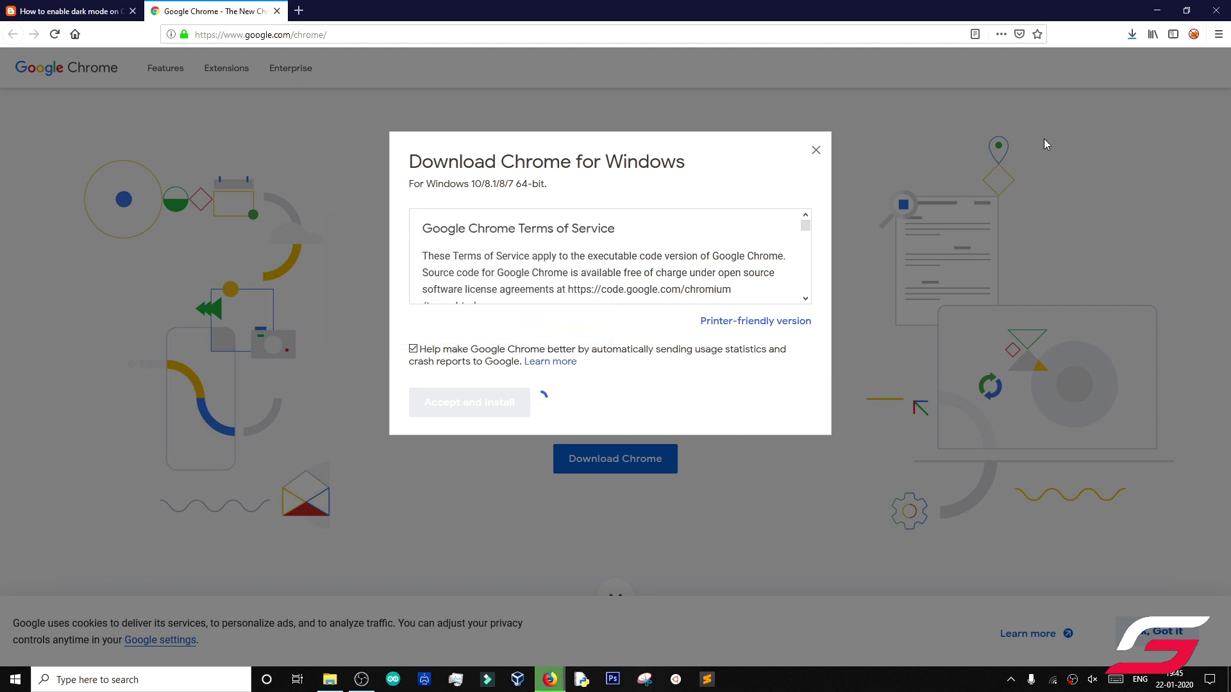
left_click(1131, 35)
left_click(1040, 76)
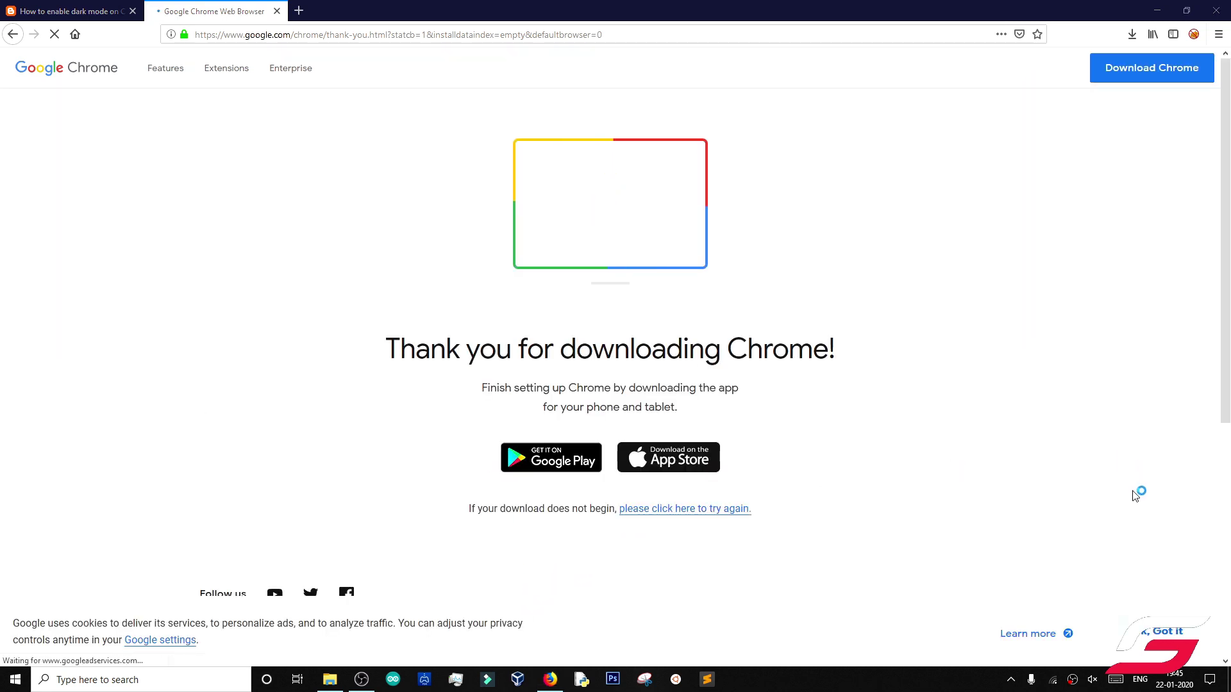
Dismiss the cookie banner with Got it while the Chrome installer finishes
left_click(1155, 636)
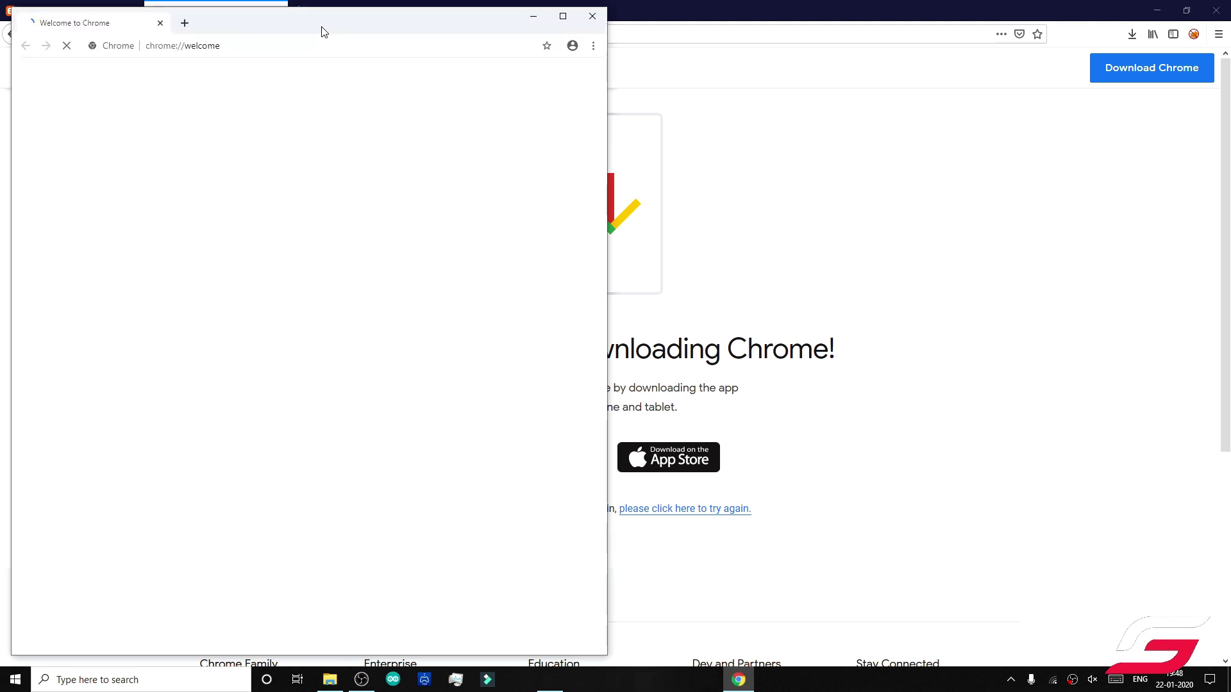
Close Firefox's Chrome download tab, open a New Tab in Chrome, and return to the Drax Hub guide
left_click_drag(320, 28, 700, 85)
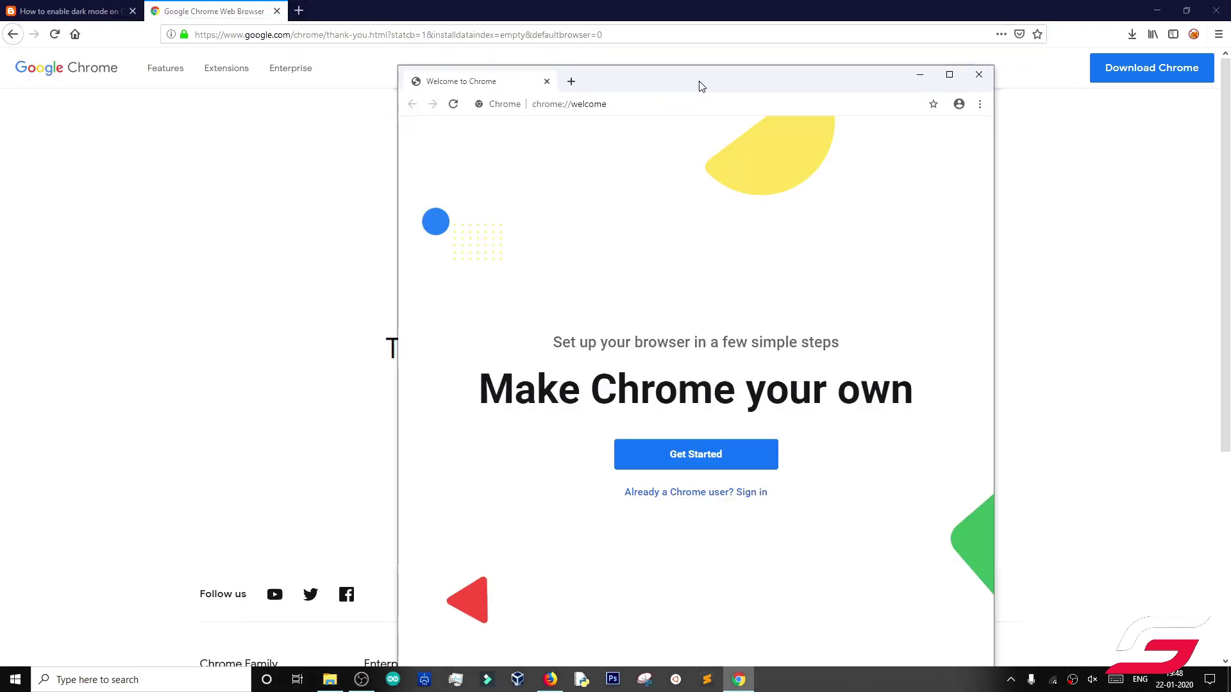
left_click(277, 11)
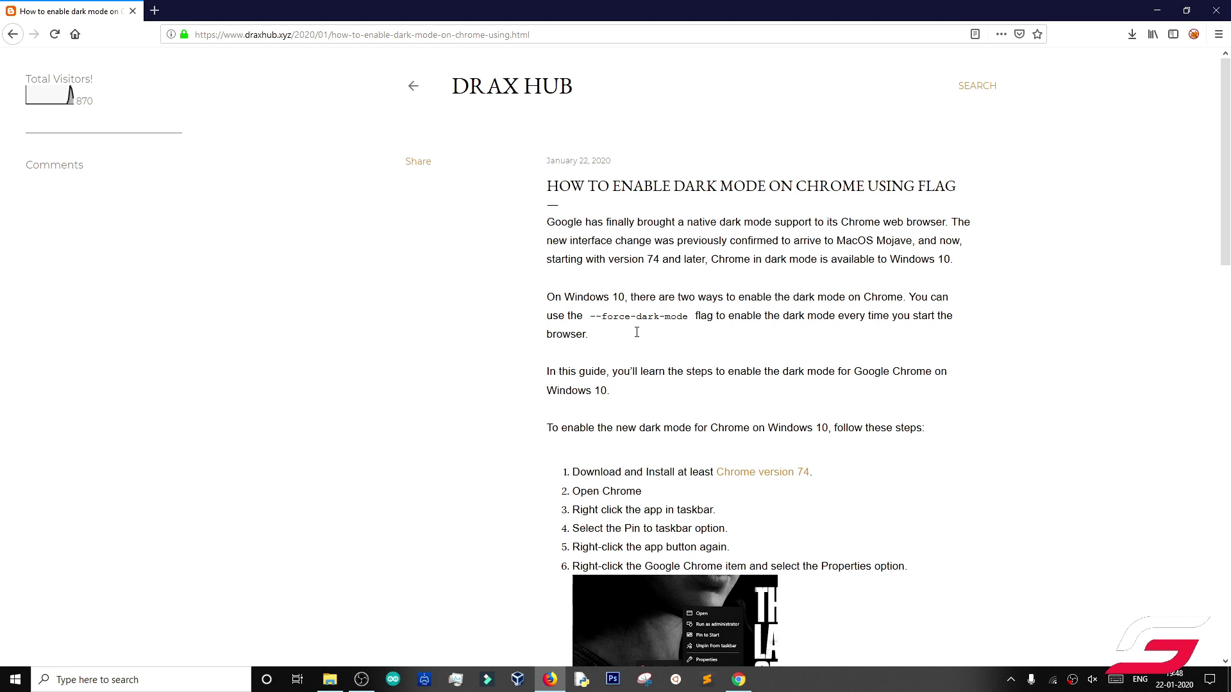
left_click(739, 680)
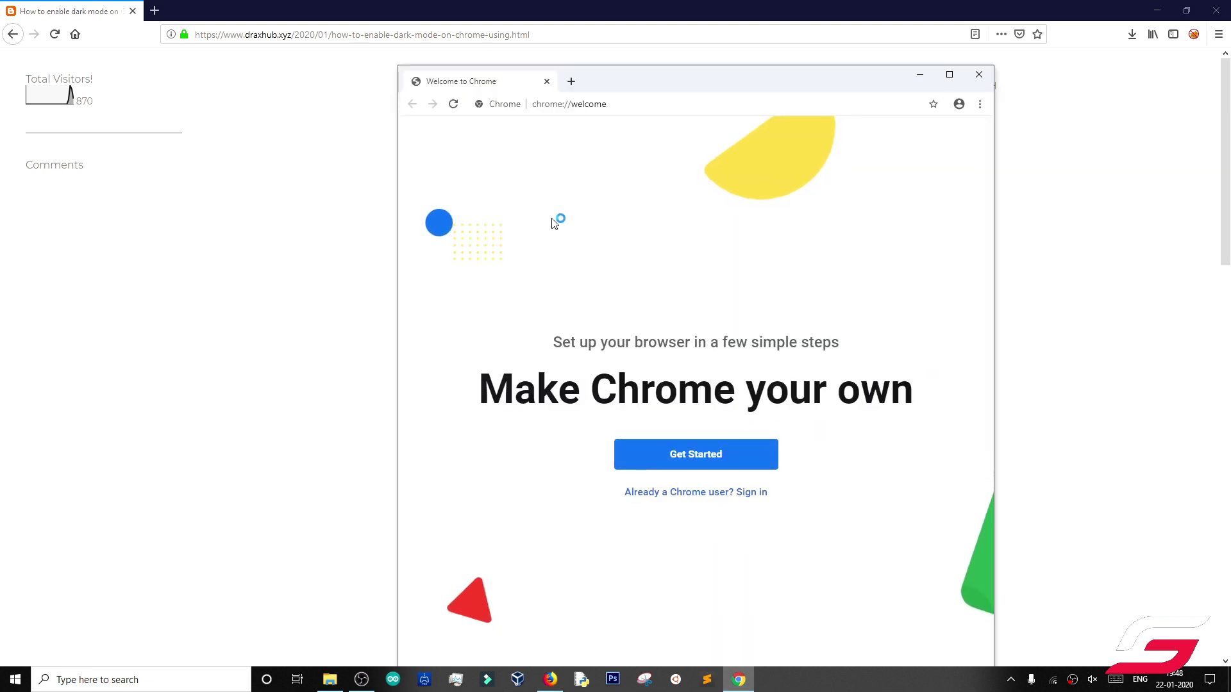
left_click(572, 82)
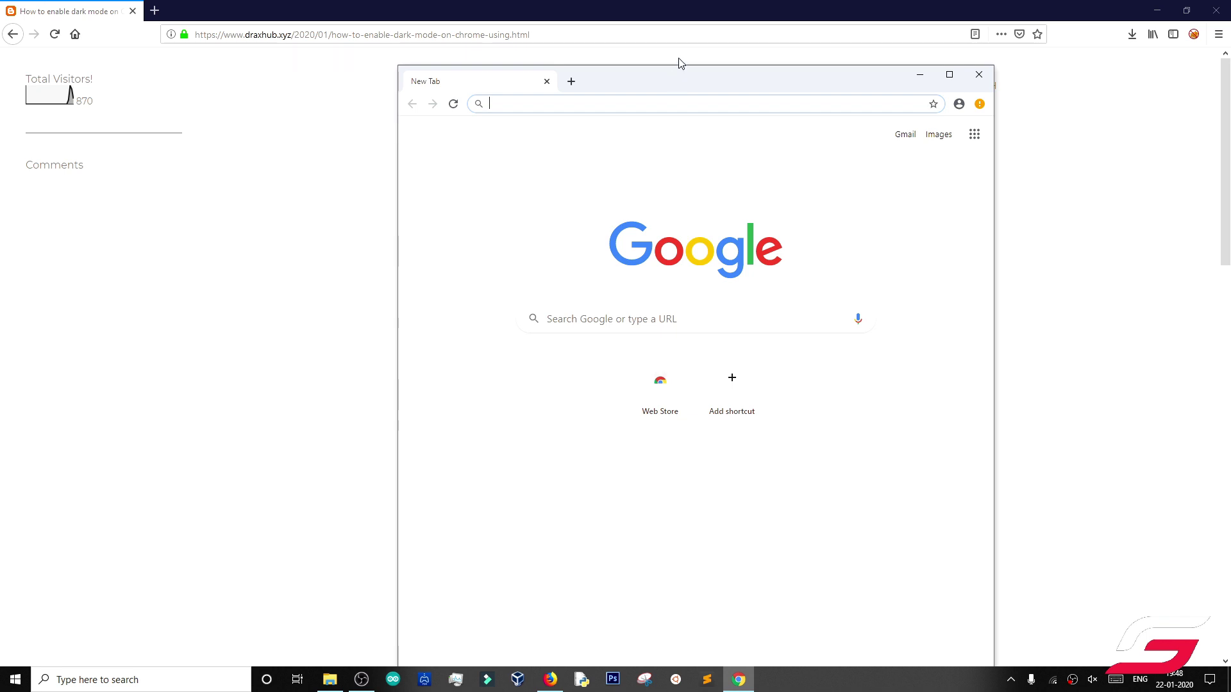
left_click_drag(697, 89, 804, 129)
left_click(788, 5)
Pin Google Chrome to the taskbar from its taskbar icon menu
scroll(887, 416, "down", 3)
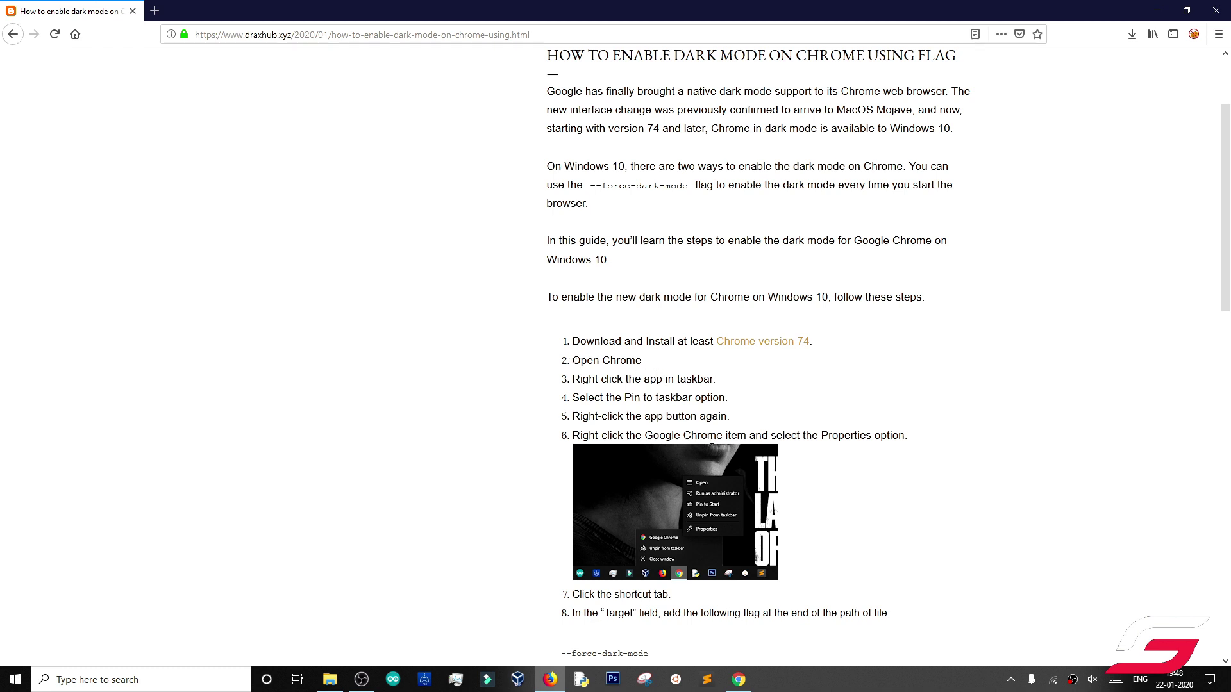
scroll(737, 635, "down", 3)
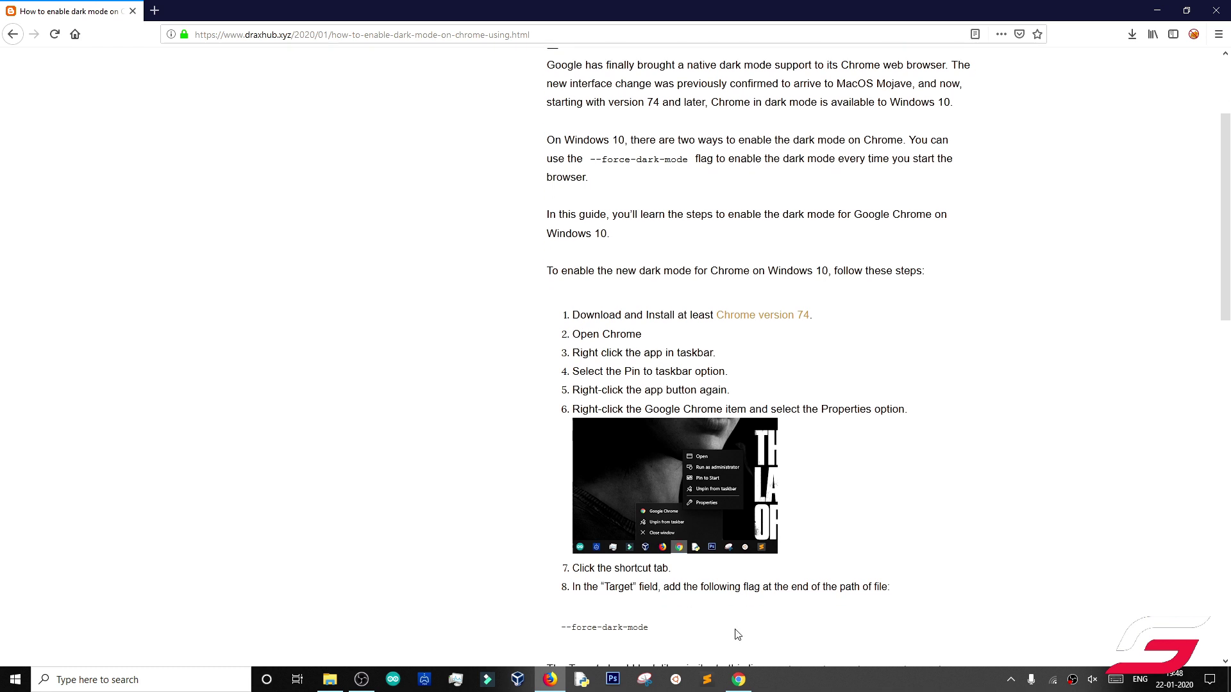
right_click(739, 681)
left_click(740, 684)
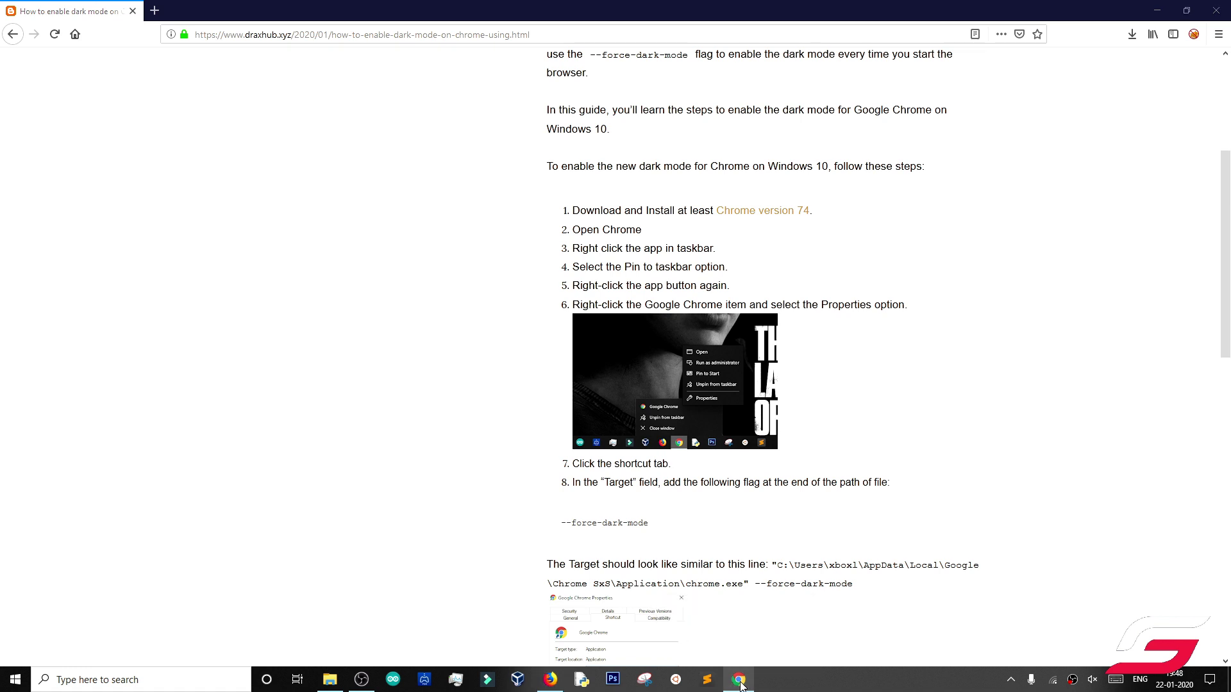
right_click(740, 683)
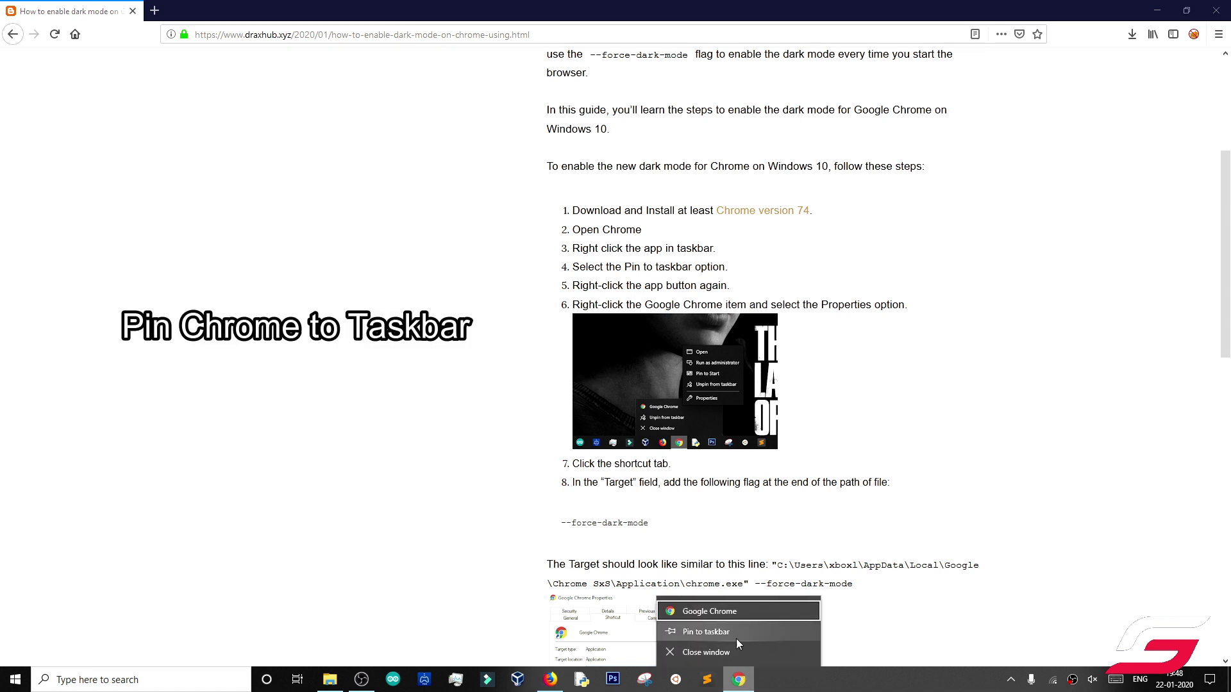
left_click(712, 639)
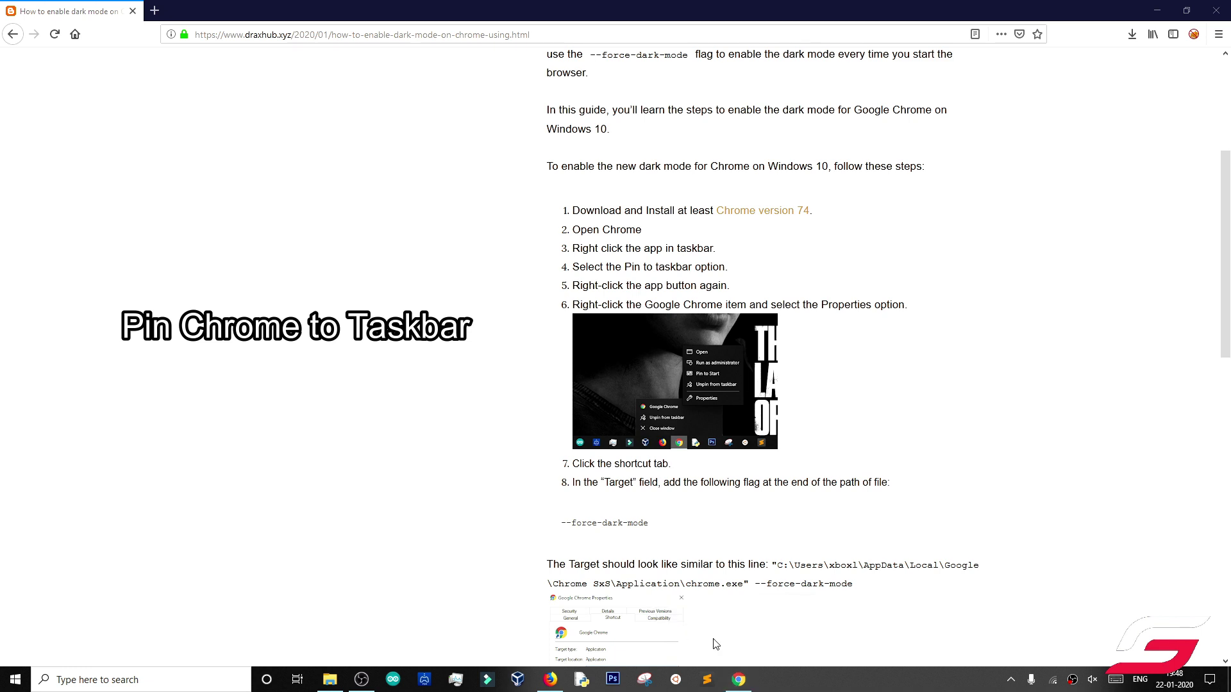
right_click(740, 681)
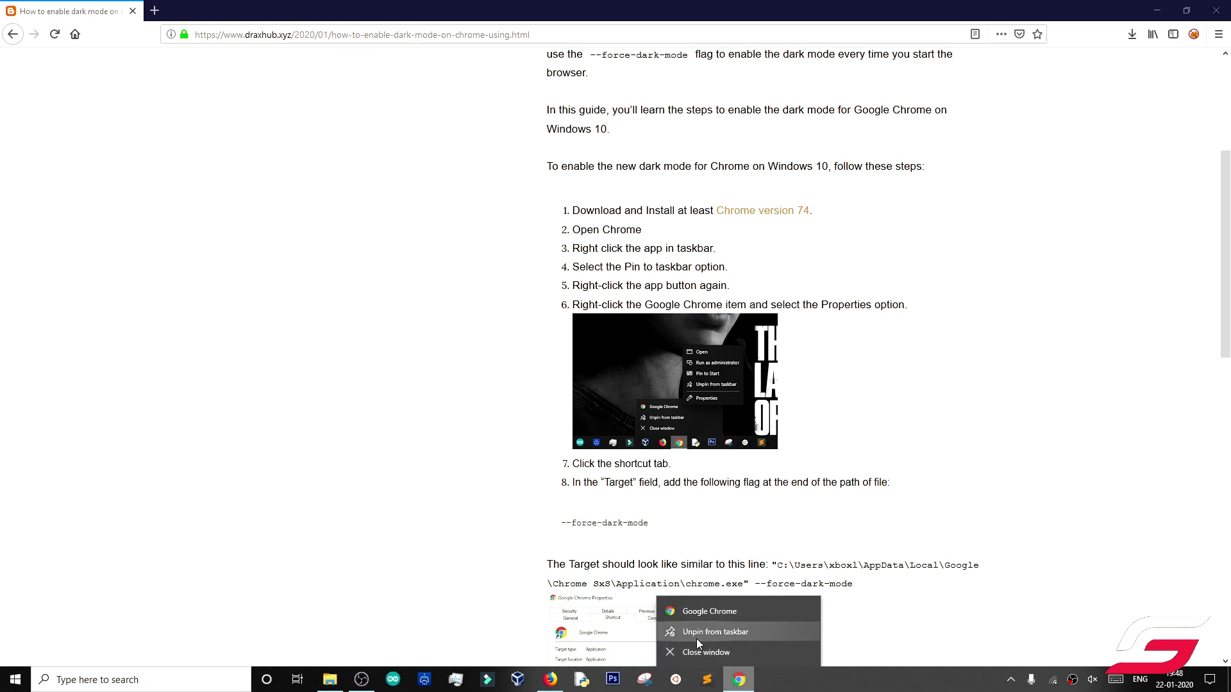
left_click(919, 525)
Bring up the options for the Google Chrome entry in the pinned icon's jump list
scroll(915, 516, "down", 2)
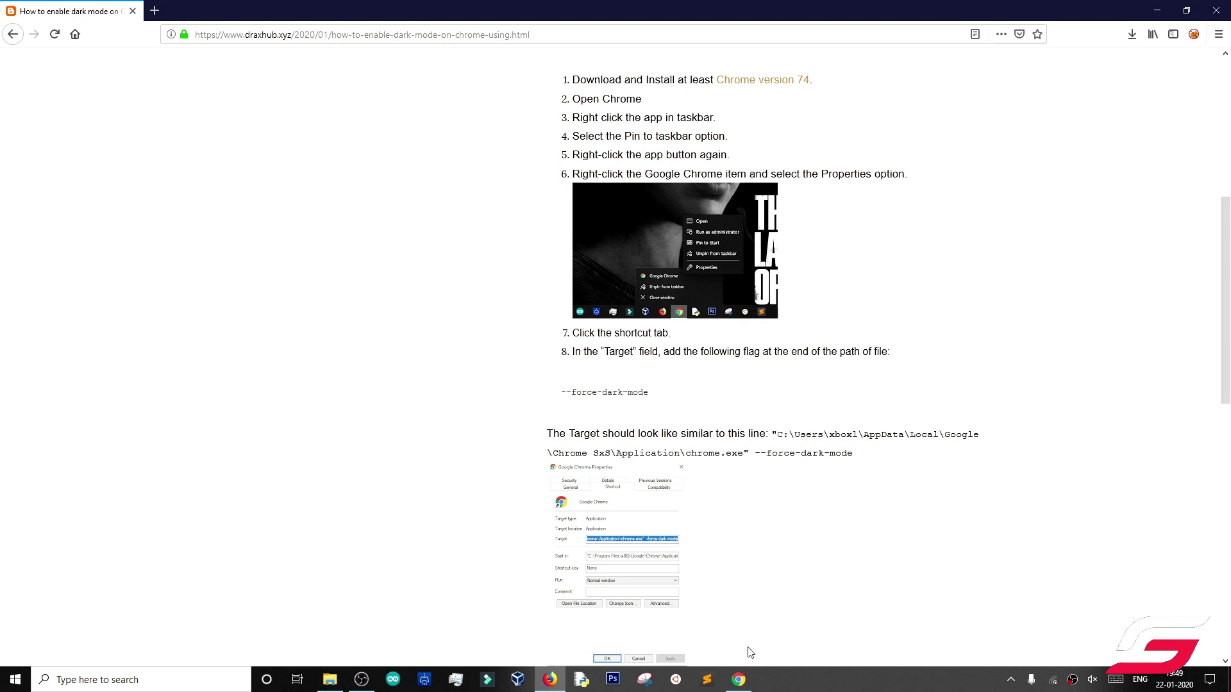
right_click(738, 679)
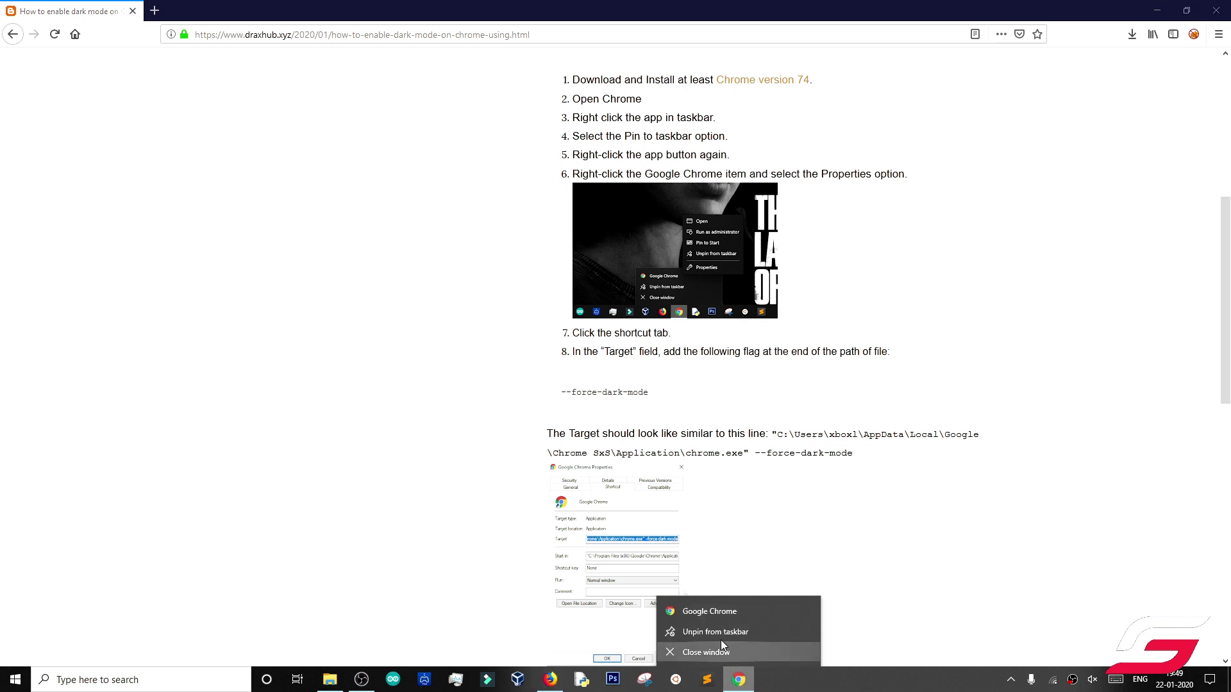
right_click(755, 616)
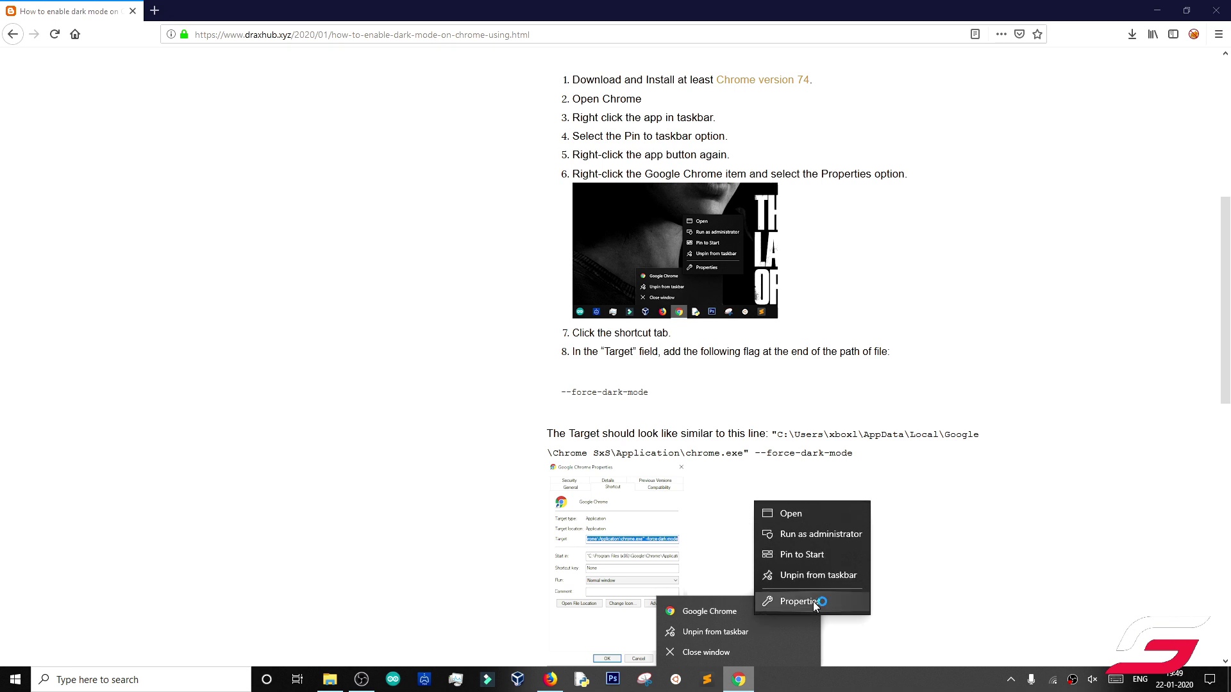
Open the Chrome shortcut's Properties and copy --force-dark-mode from the guide
left_click(815, 602)
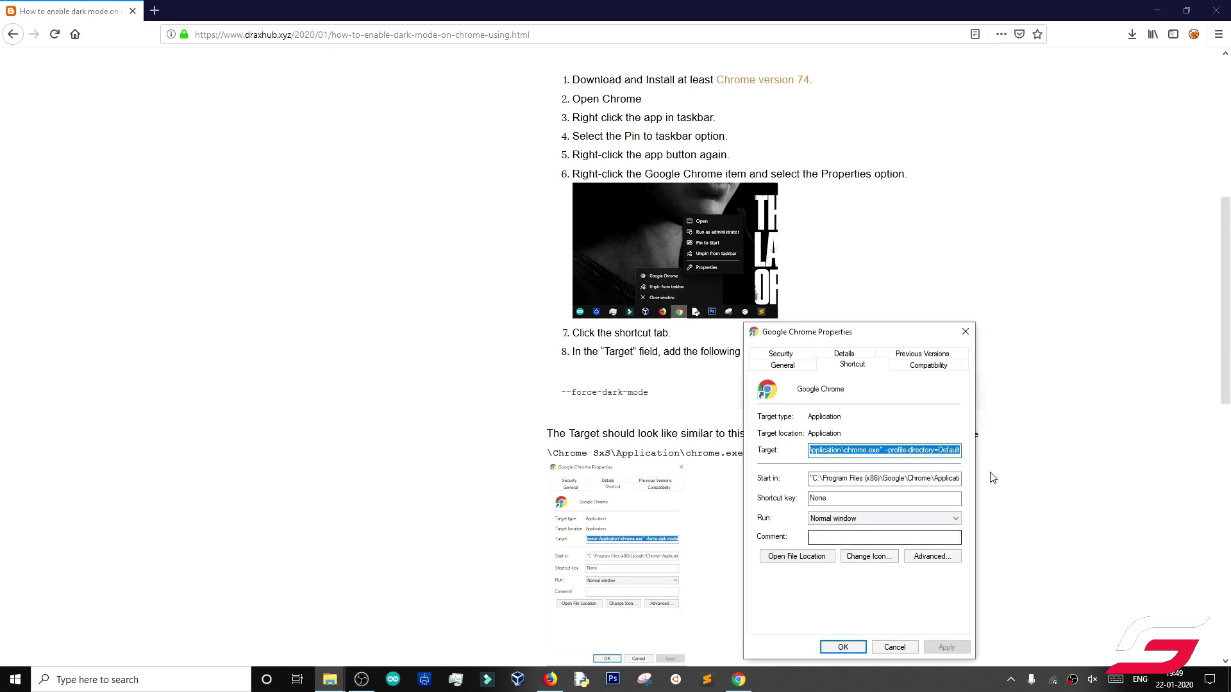
left_click(888, 451)
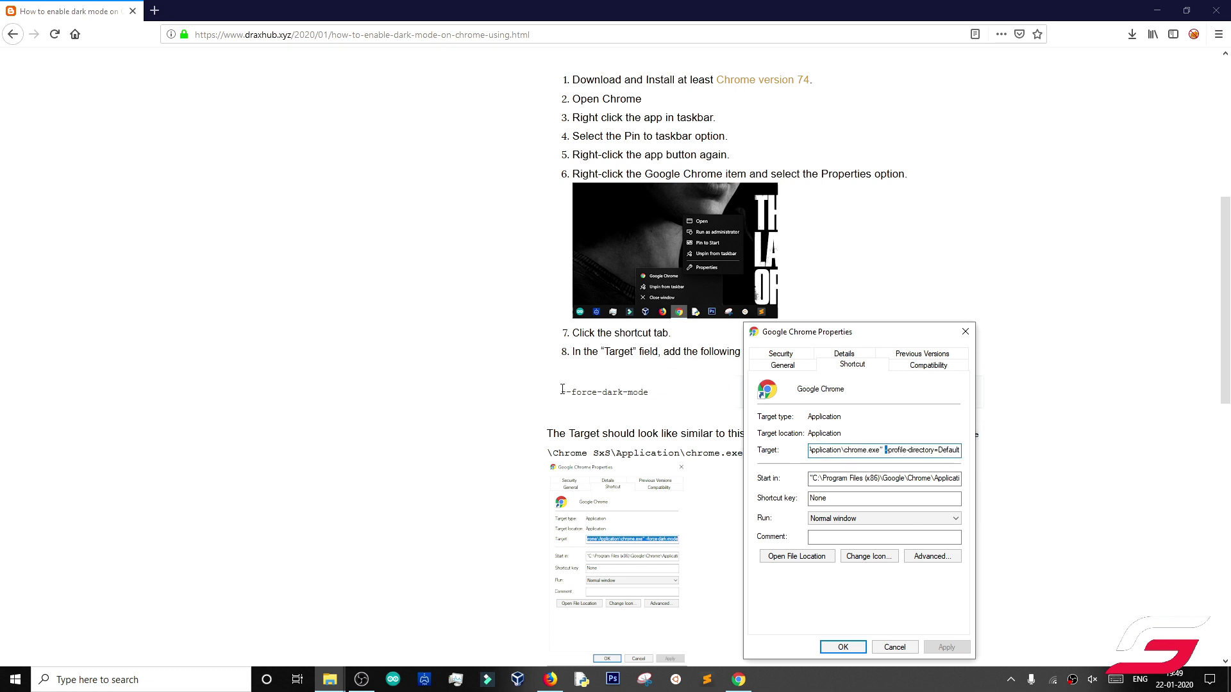
left_click_drag(561, 389, 649, 390)
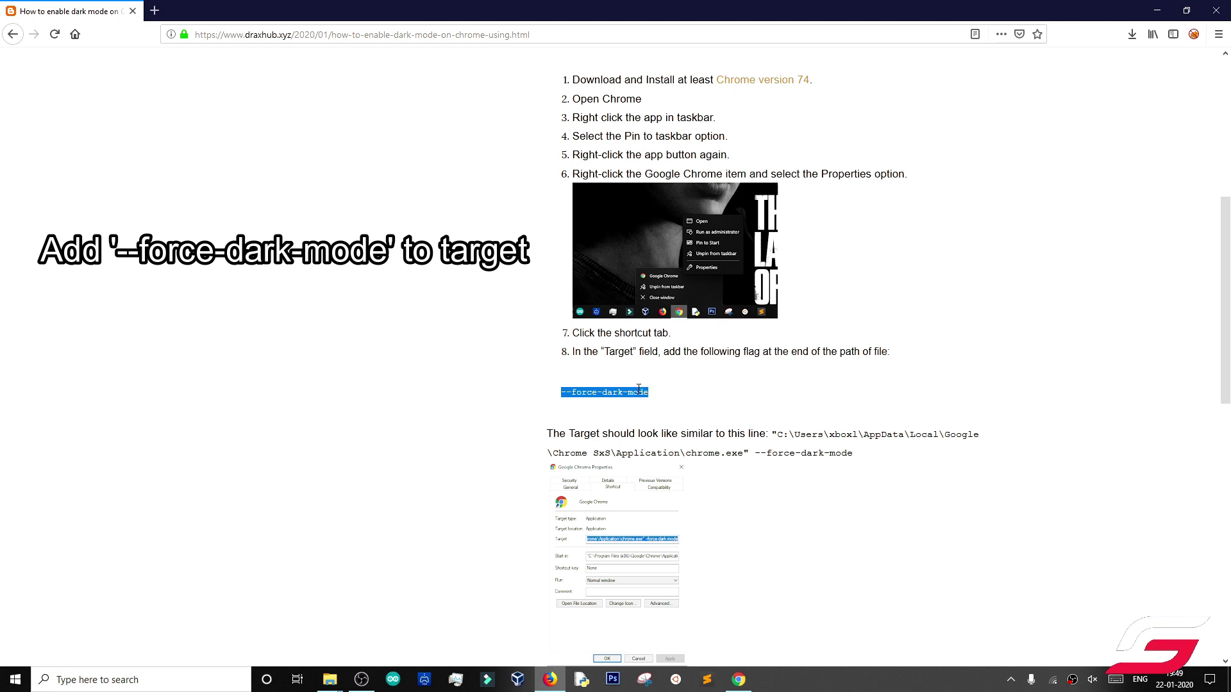
right_click(638, 388)
left_click(663, 399)
Append --force-dark-mode to the end of the shortcut's Target and save with Apply and OK
left_click(739, 679)
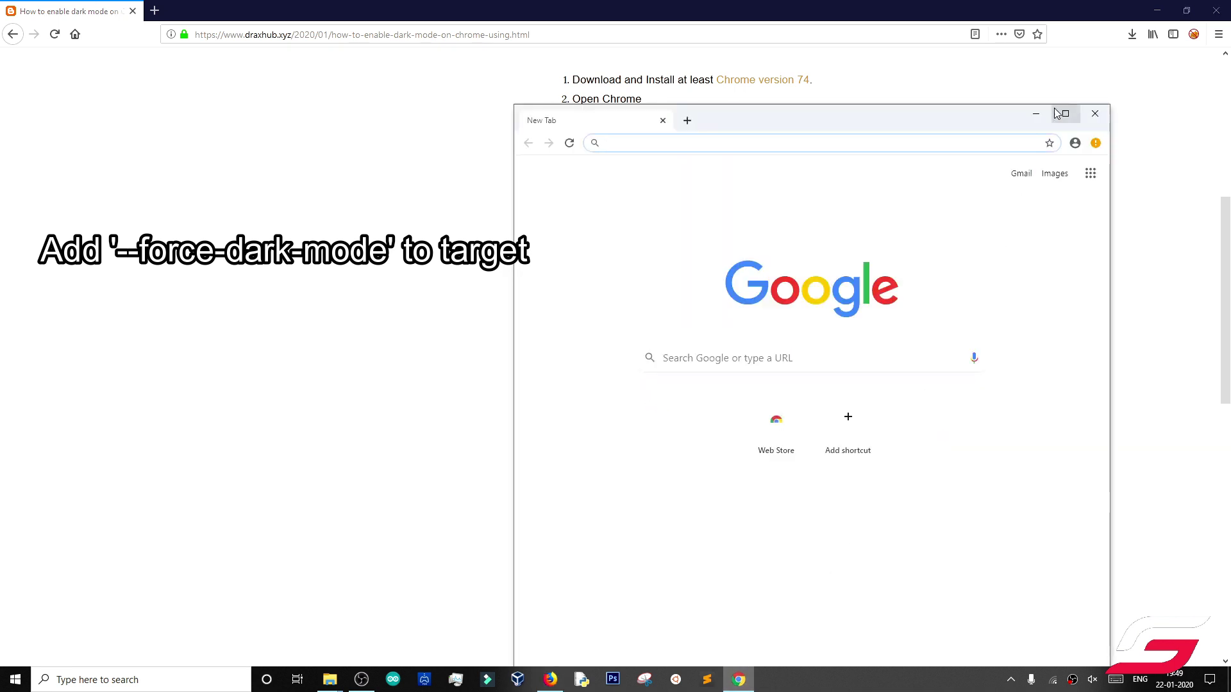
left_click(1035, 114)
left_click(1158, 9)
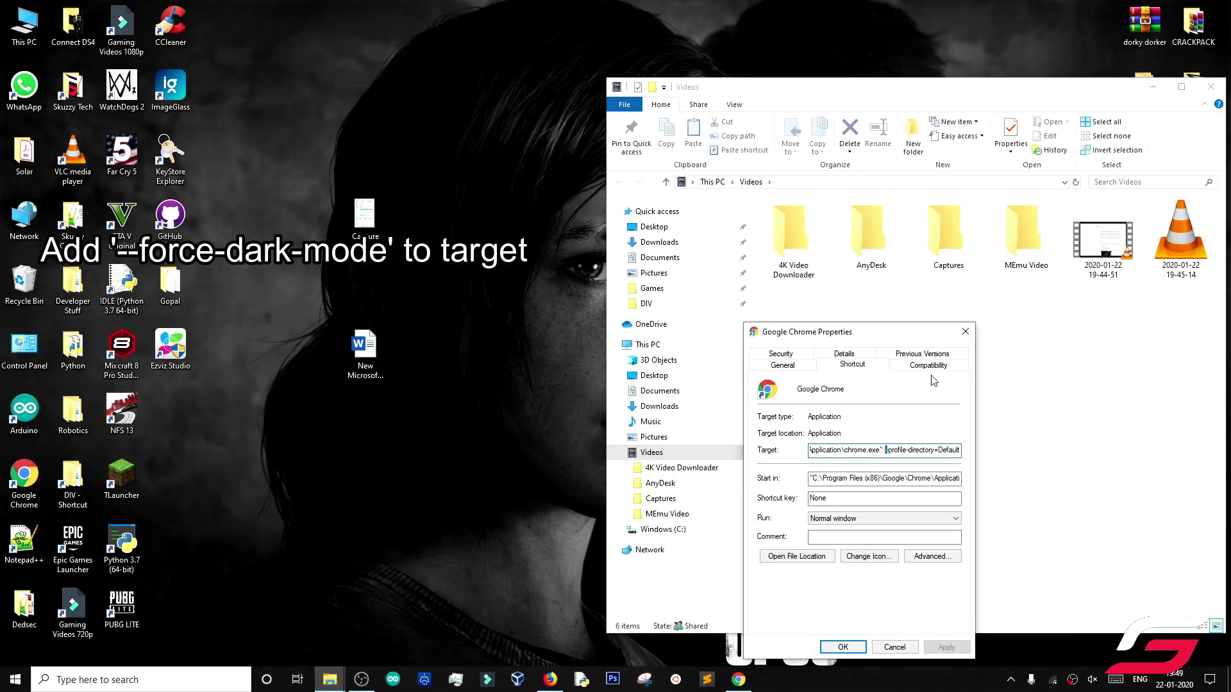
left_click(1152, 87)
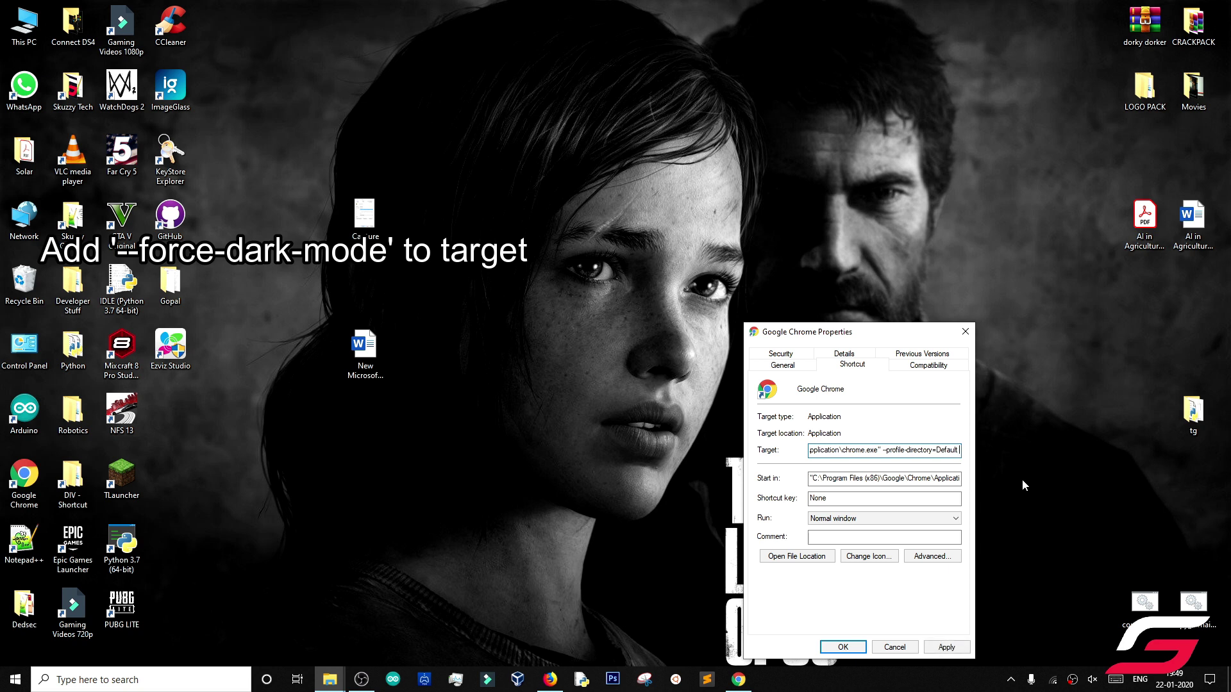
key("ctrl+v")
left_click(945, 647)
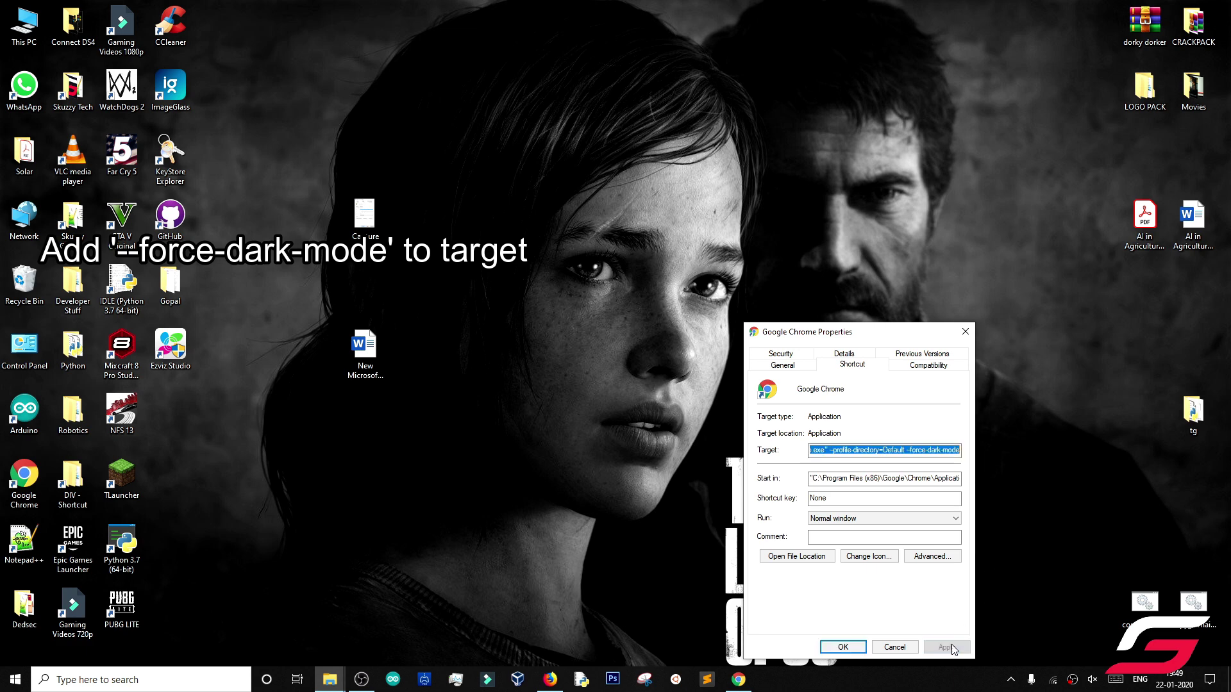
left_click(843, 647)
Launch Chrome from the pinned shortcut, close it, and bring the Firefox guide back
left_click(738, 680)
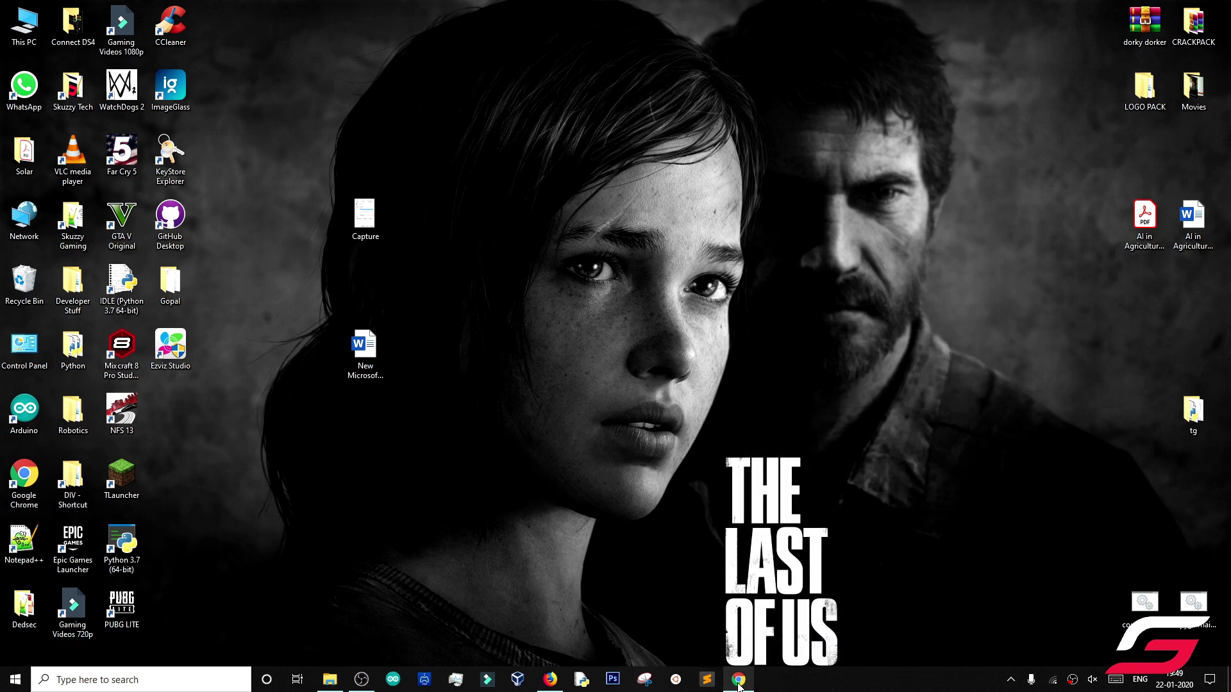
left_click(1094, 114)
left_click(549, 679)
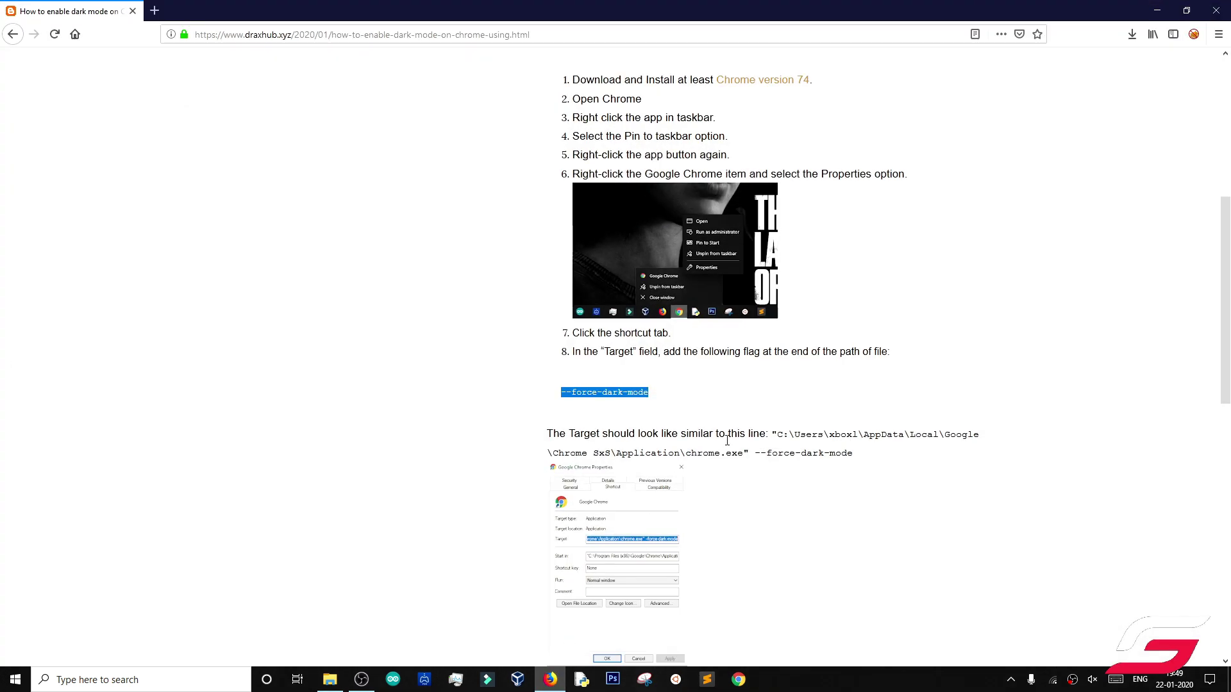
left_click(727, 441)
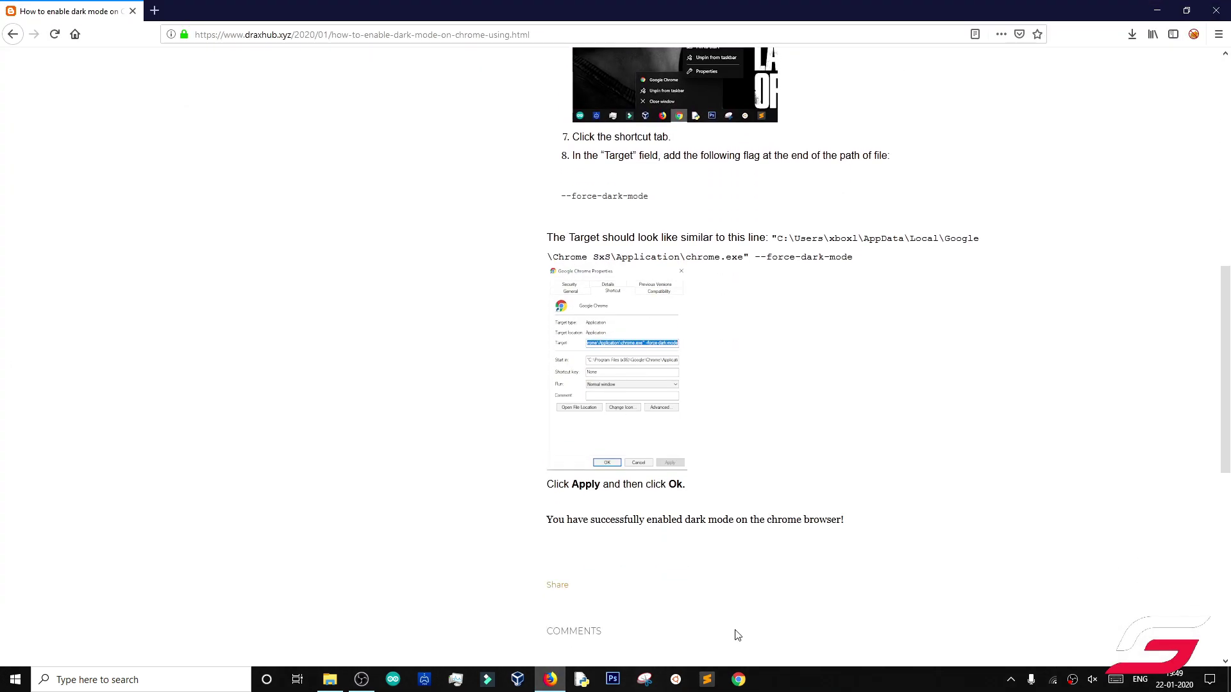